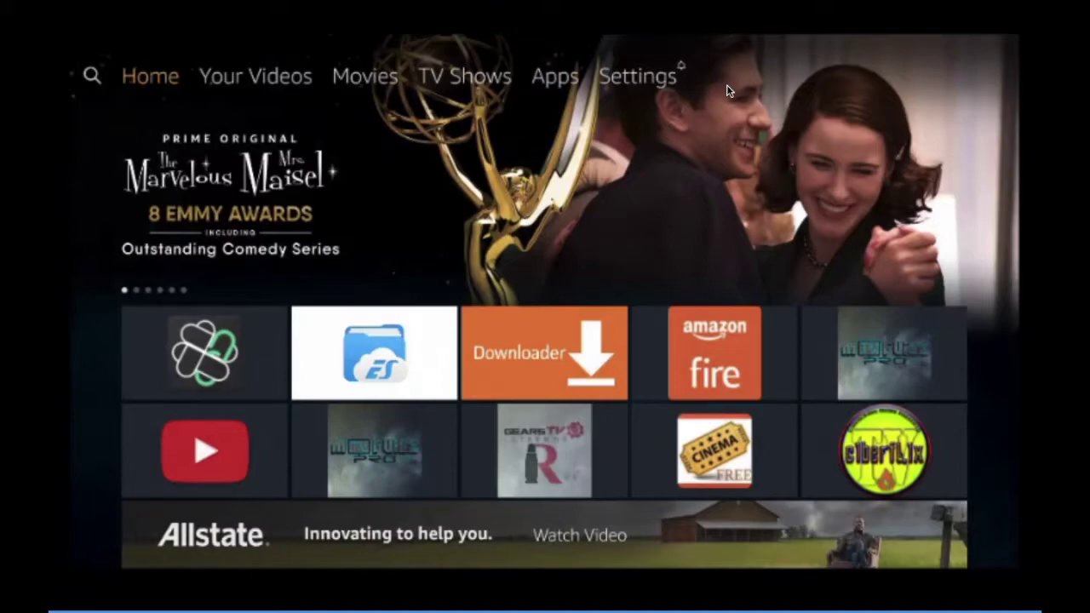
- Open the full Your Apps & Channels library from the Fire TV home screen
key(Down)
key(Down)
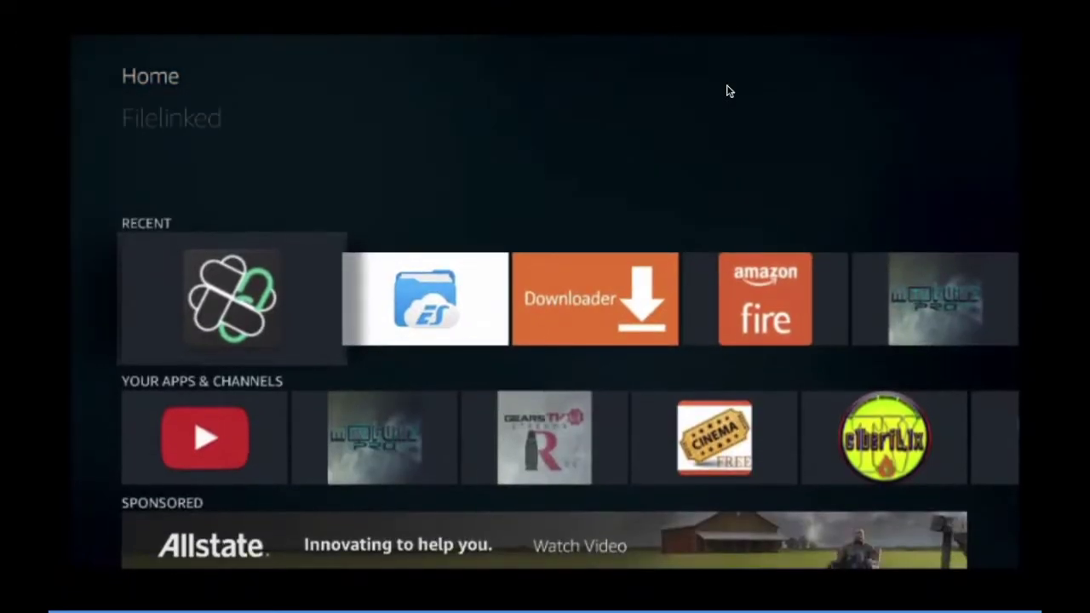
key(Down)
key(Right)
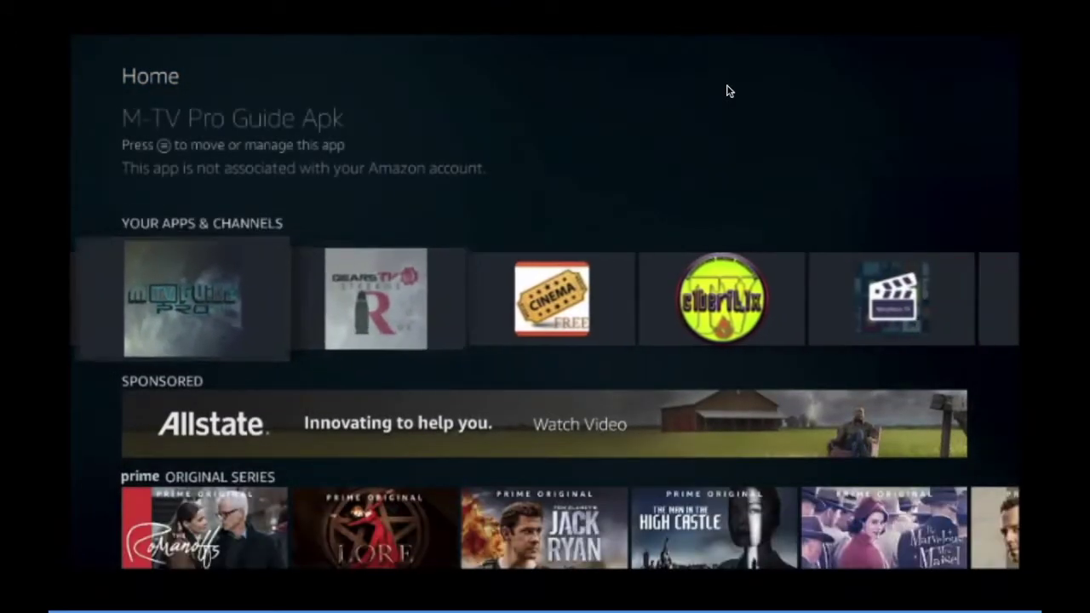
key(Right)
key(Right)
key(Right)
key(Right)
key(Right)
key(Right)
key(Right)
key(Right)
key(Right)
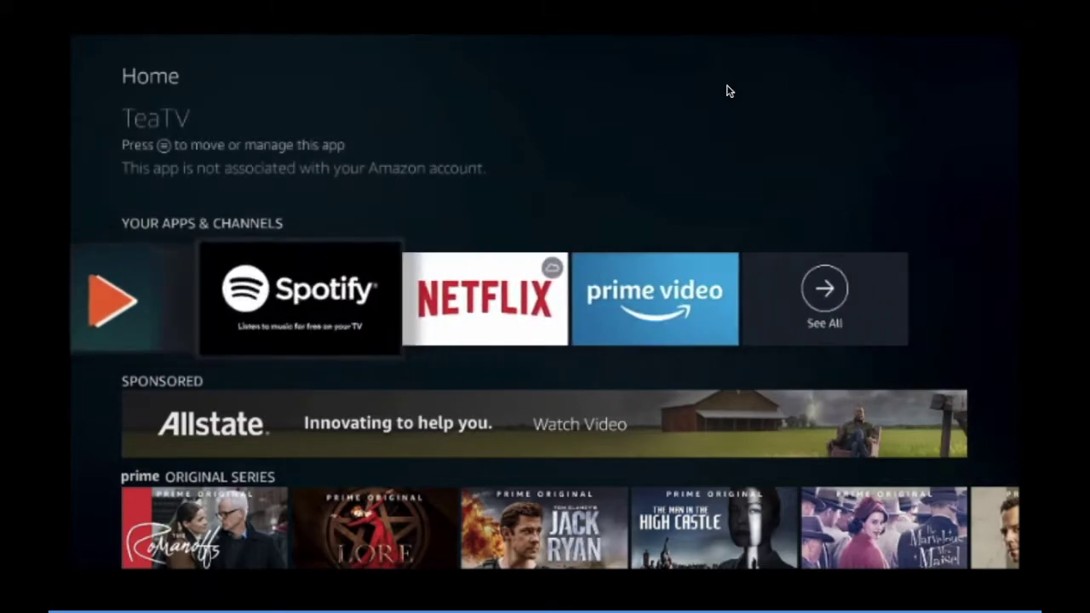
key(Right)
key(Right)
key(Right)
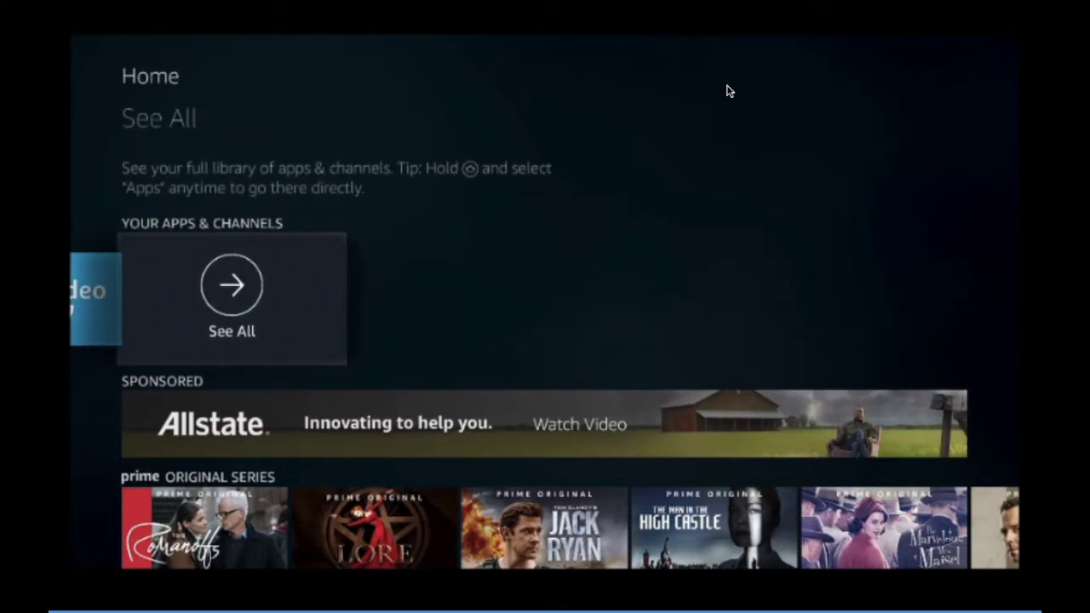
key(Return)
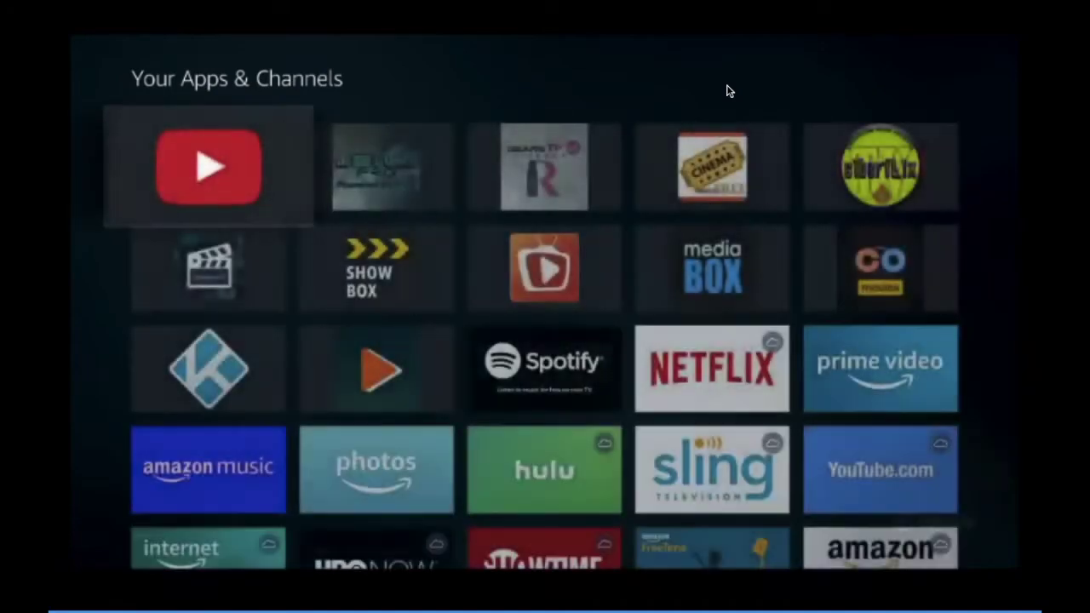
- Move focus down the library grid to the FileLinked tile
key(Down)
key(Down)
key(Down)
key(Down)
key(Down)
key(Down)
key(Down)
key(Down)
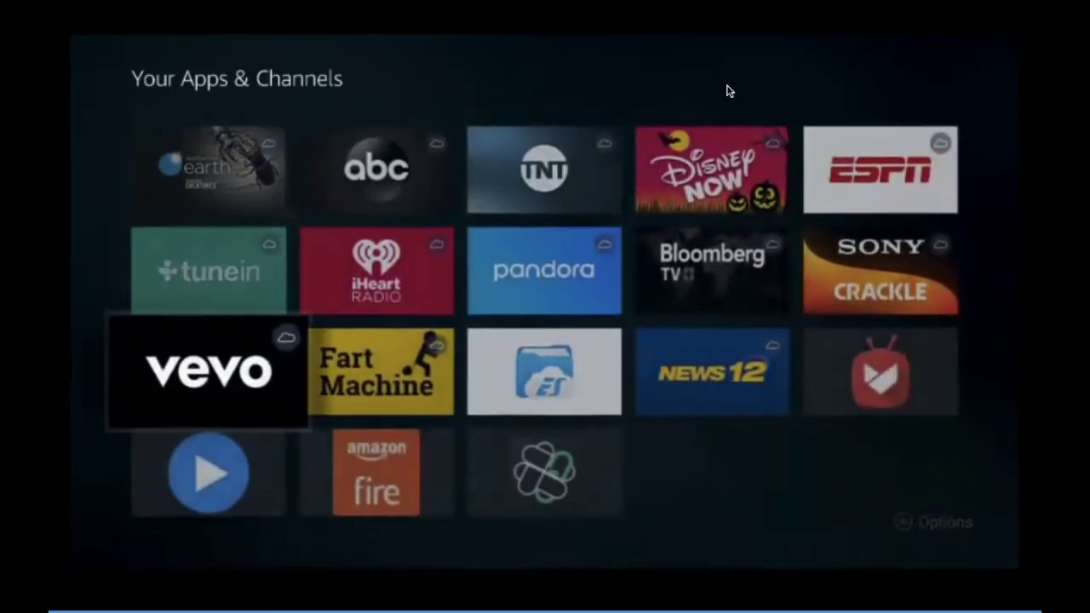
key(Down)
key(Right)
key(Right)
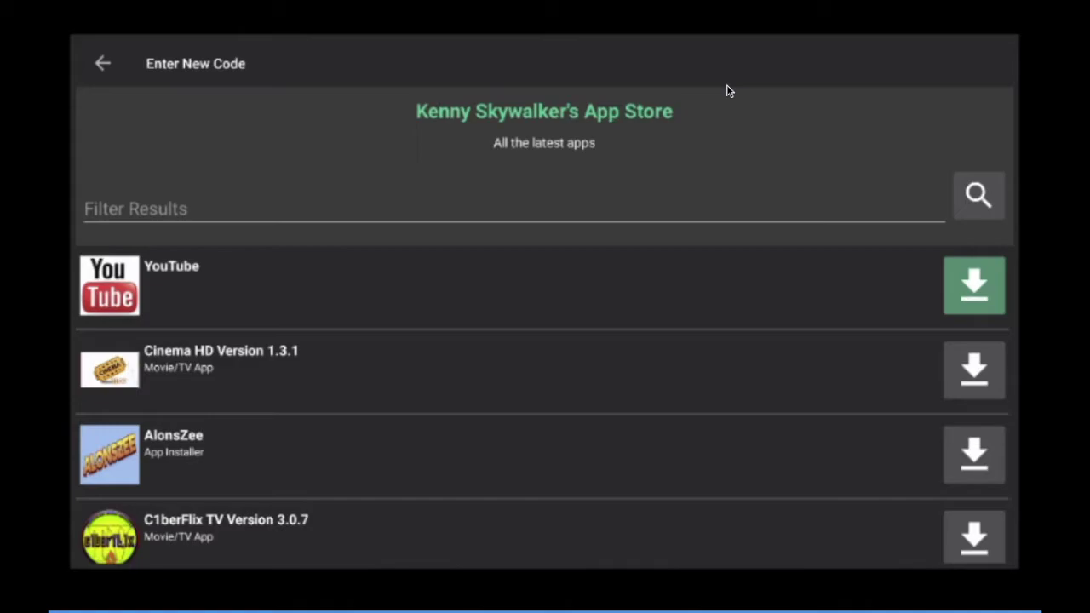
- Dismiss the FileLinked newsletter offer without subscribing
key(Down)
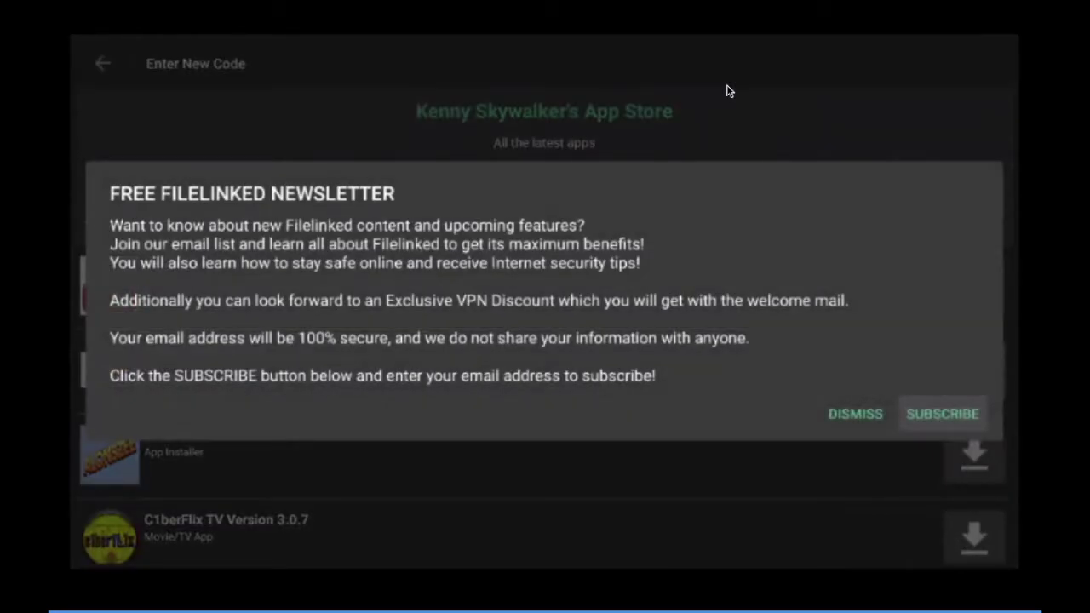
key(Left)
key(Return)
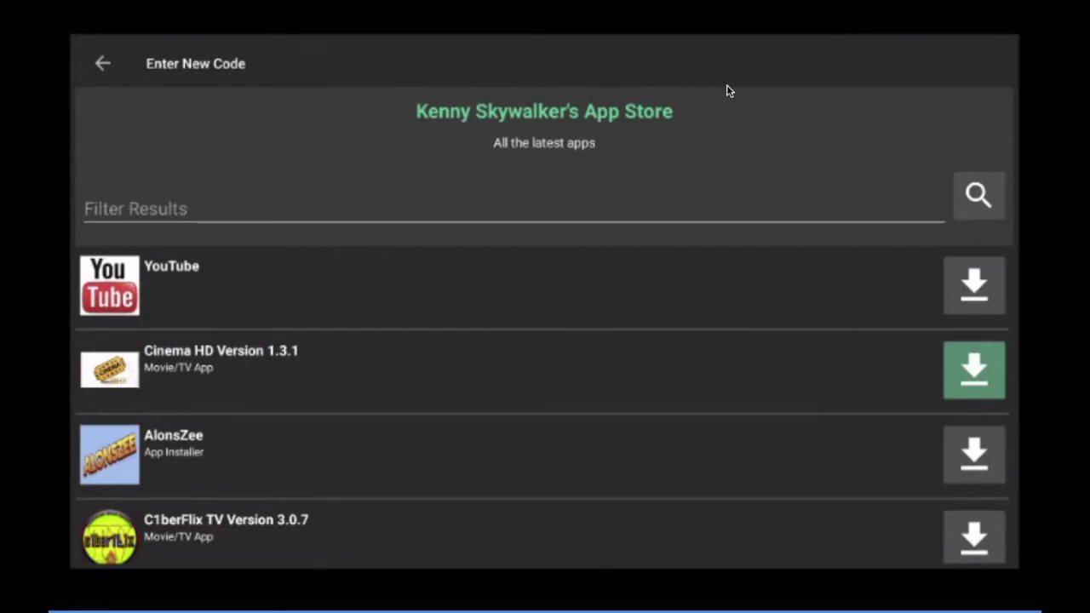
- Scroll down past Morpheus TV, CotoMovies and Show Box to GearsTV Version 2.2
key(Down)
key(Down)
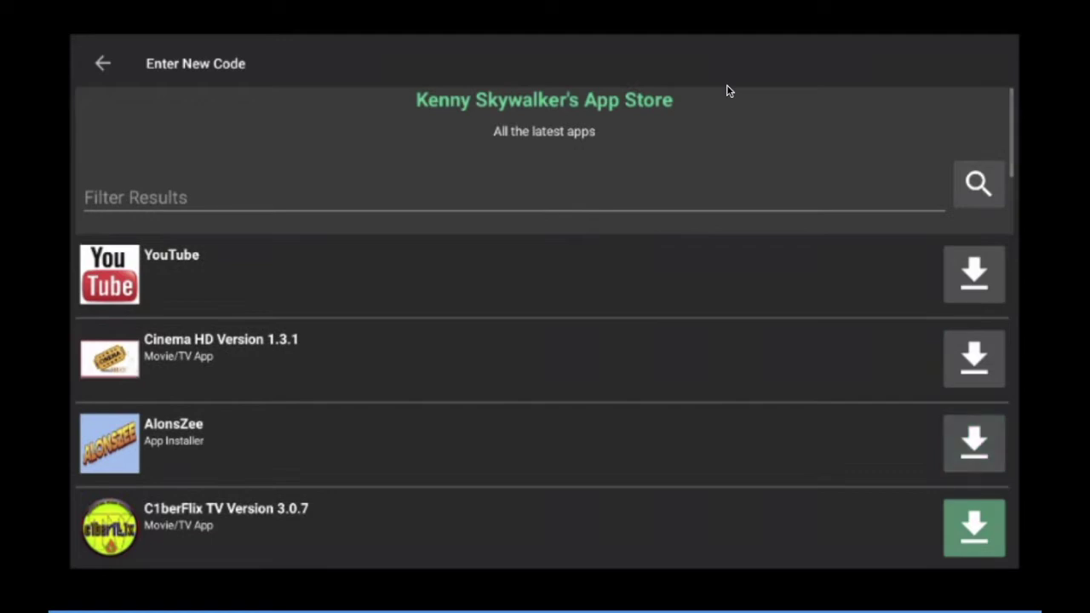
key(Down)
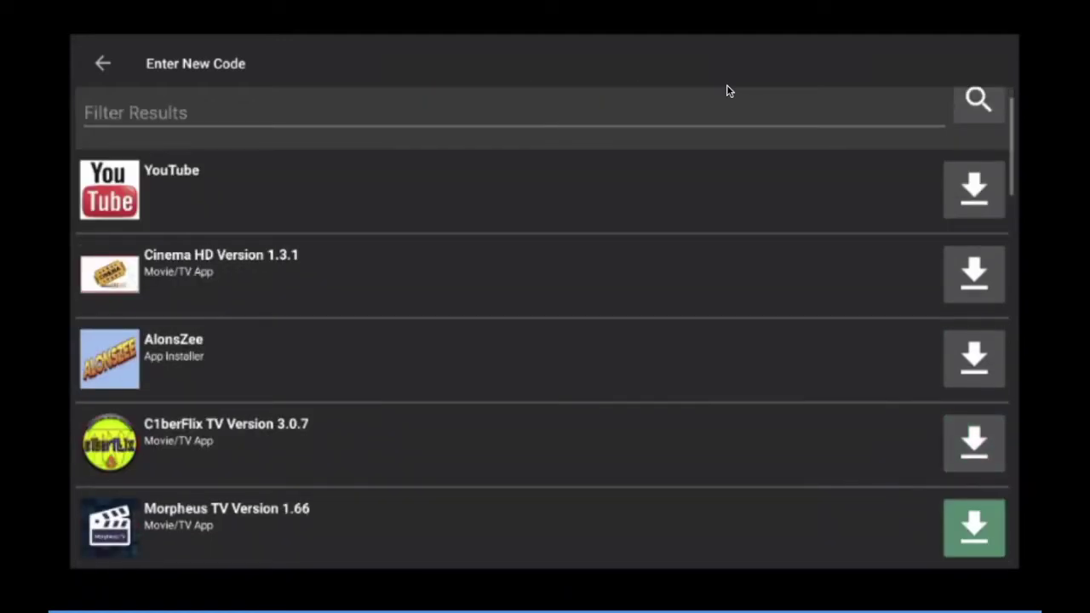
key(Down)
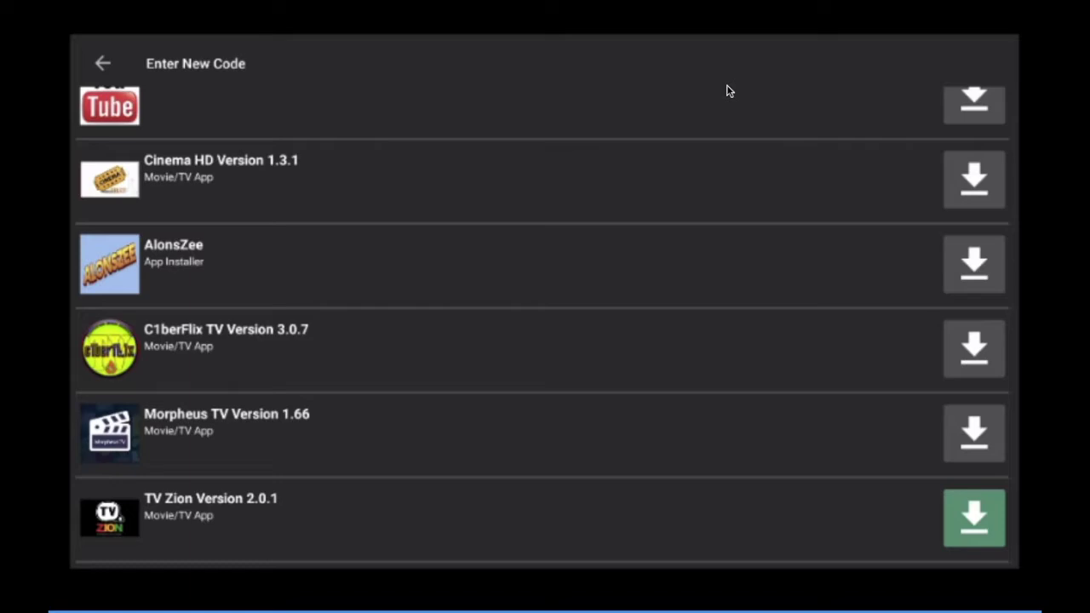
key(Down)
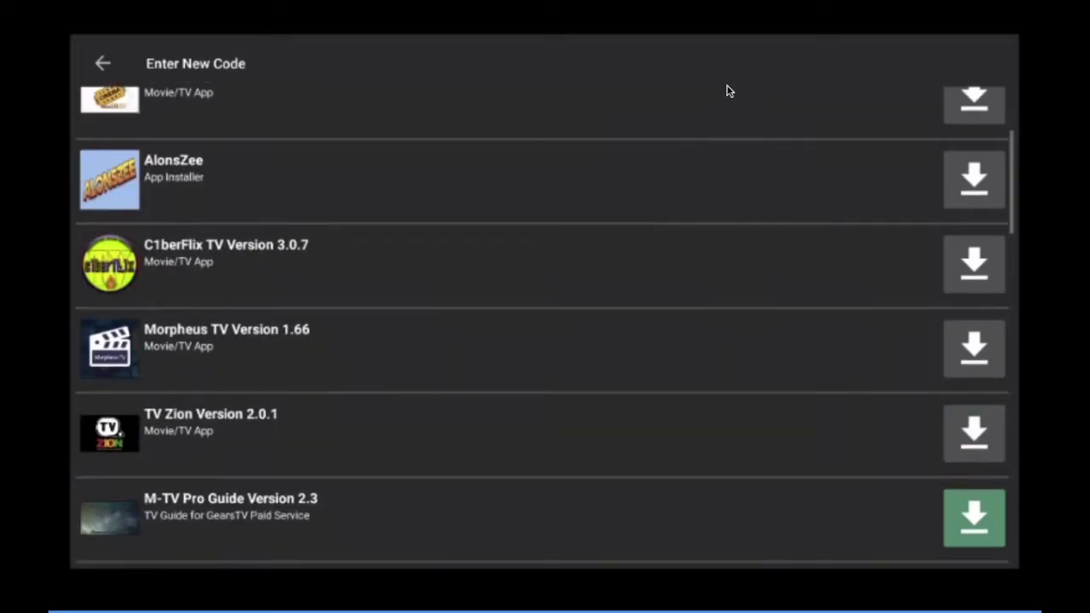
key(Down)
key(Down)
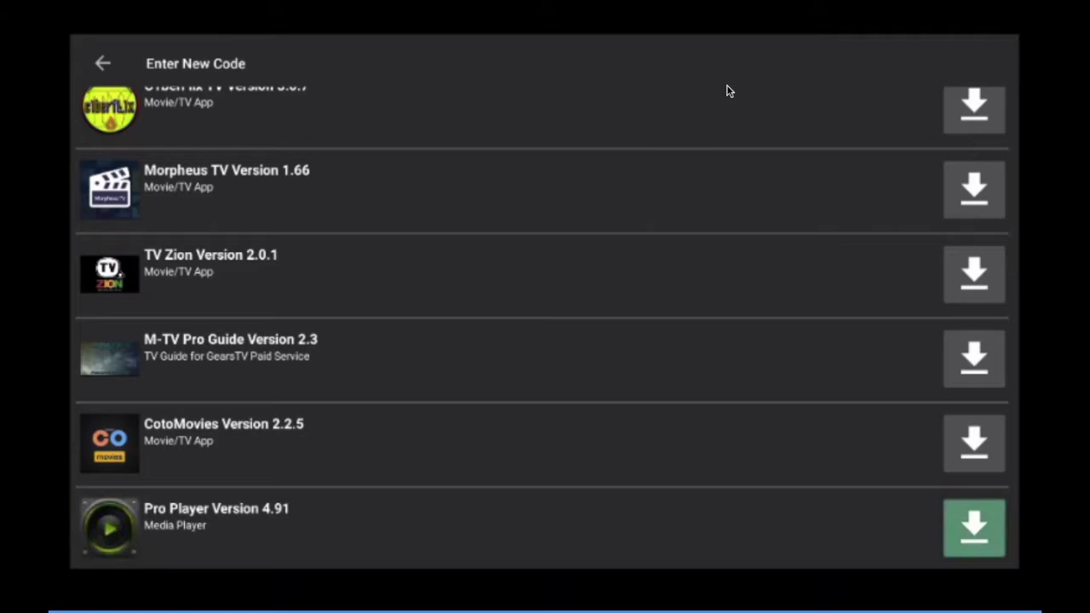
key(Down)
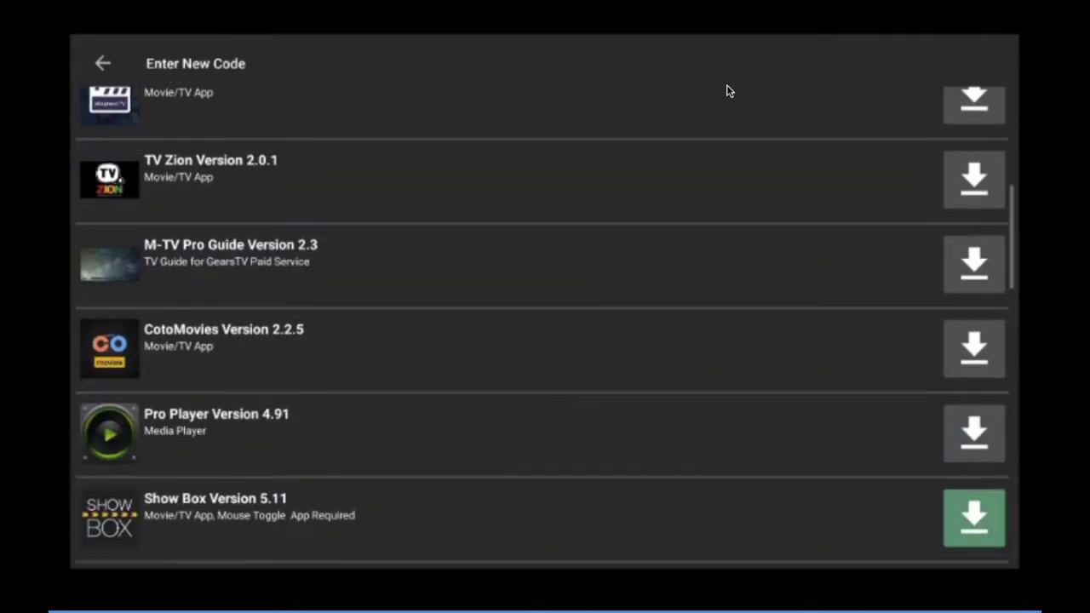
key(Down)
key(Down)
key(Down)
key(Down)
key(Down)
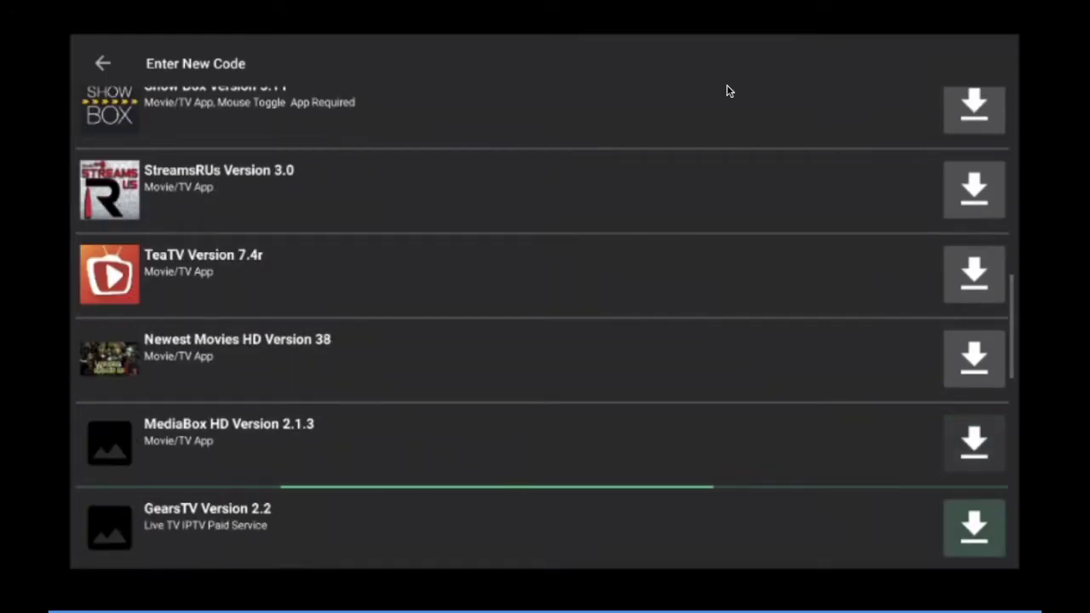
key(Down)
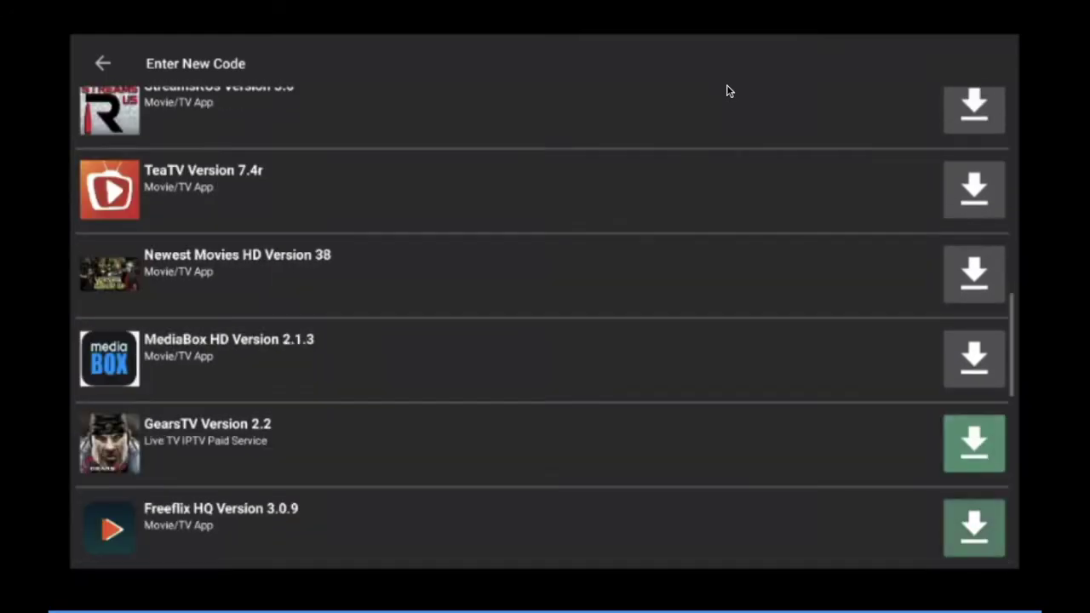
key(Up)
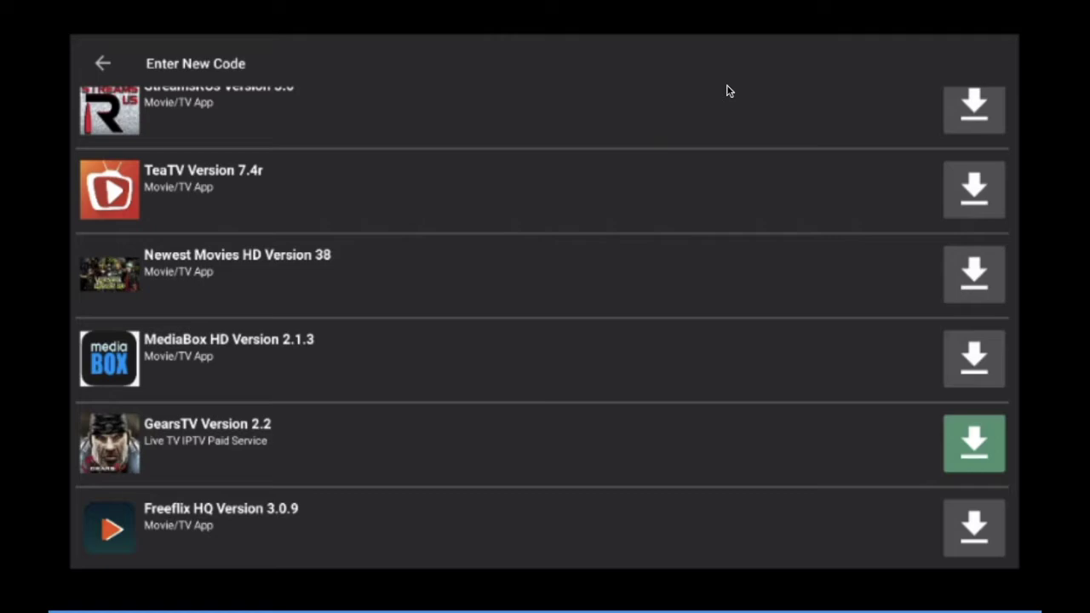
- Download GearsTV Version 2.2 and highlight the Install choice in the installer prompt
key(Return)
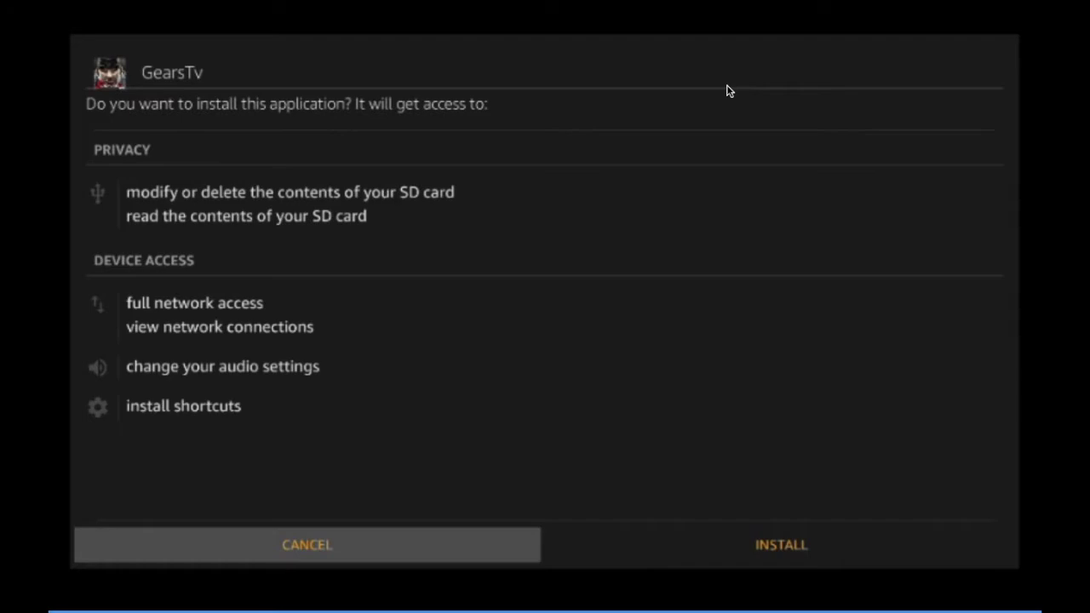
key(Right)
- Install GearsTV, then choose DONE to return to the FileLinked list
key(Return)
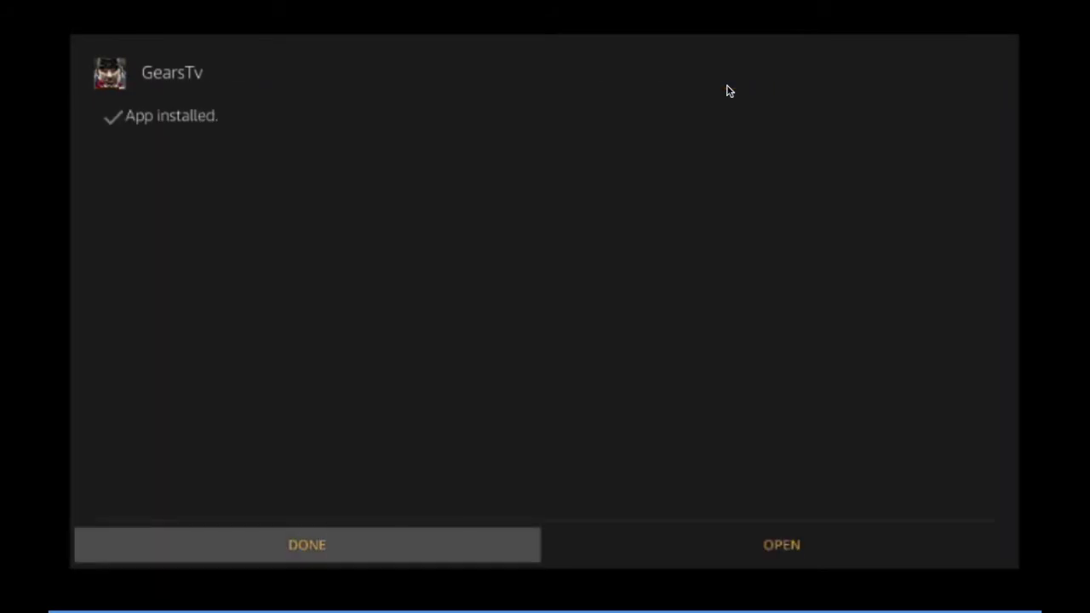
key(Return)
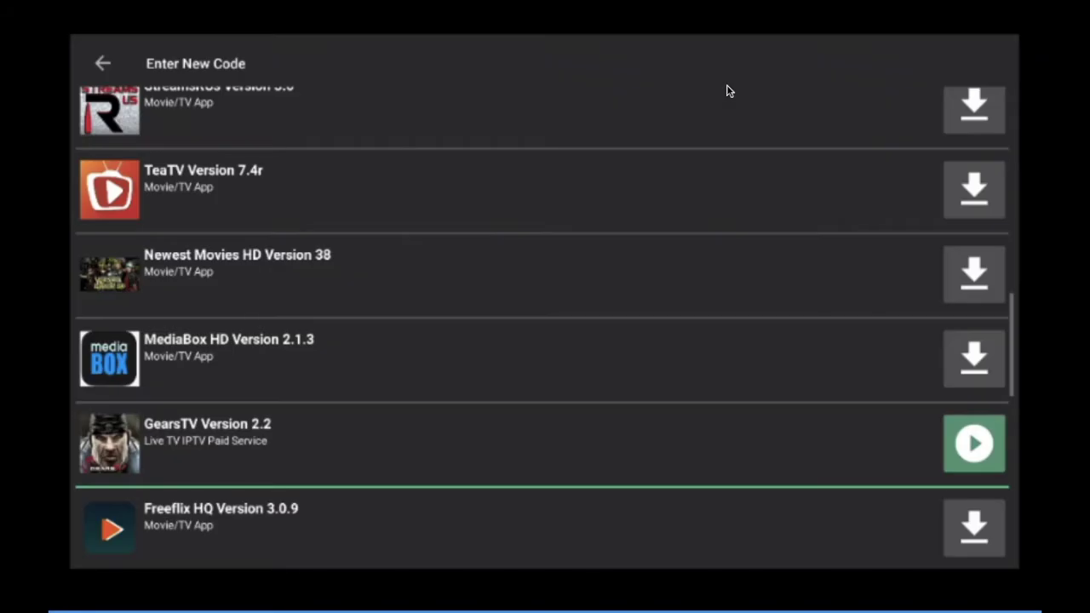
- Browse the store list down to Mobdro and back up to TeaTV
key(Down)
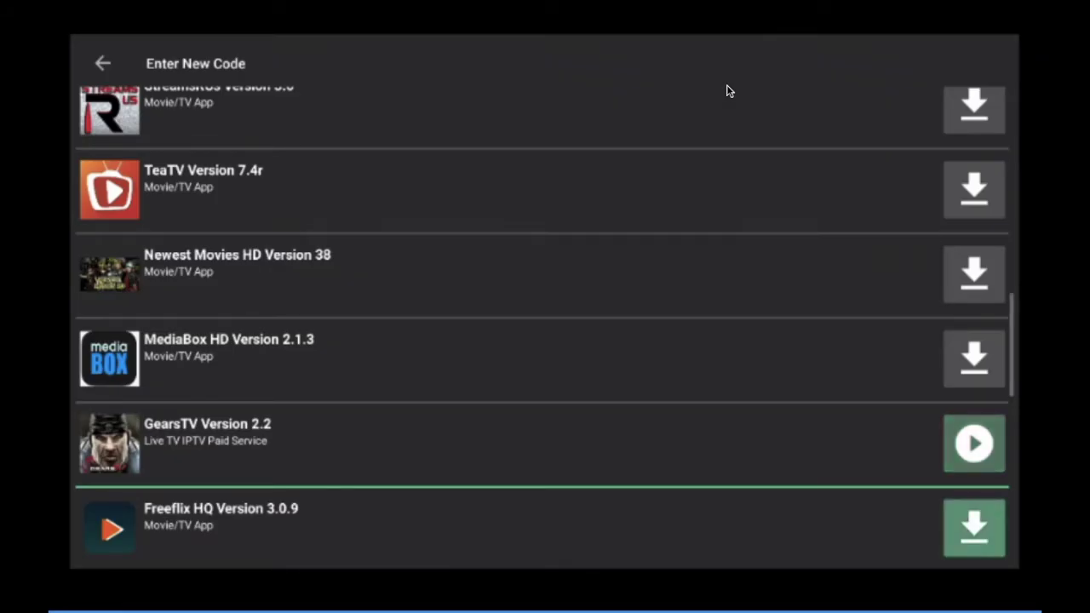
key(Down)
key(Down)
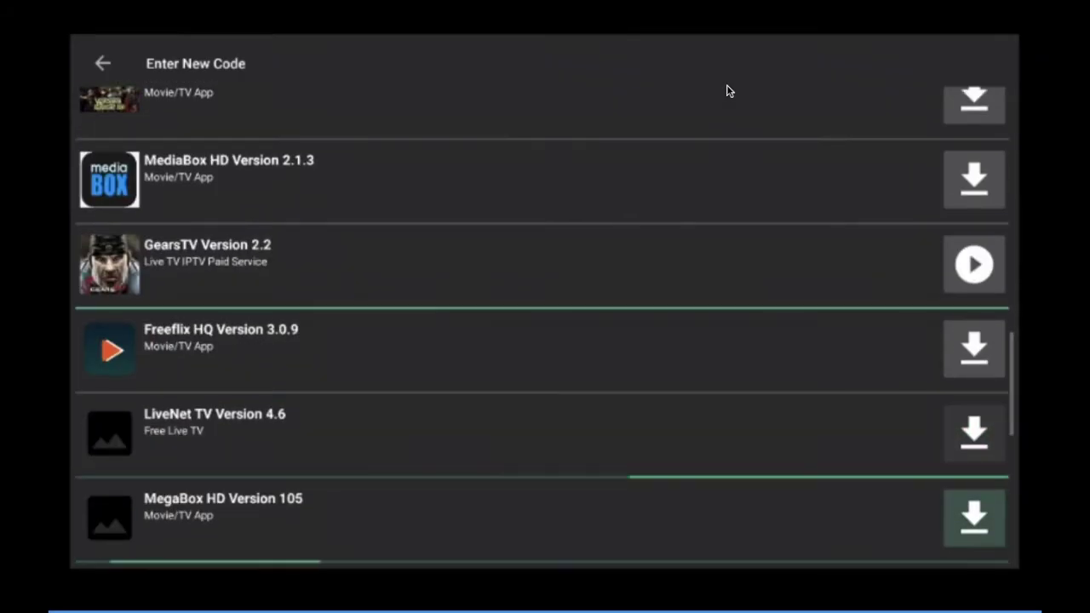
key(Down)
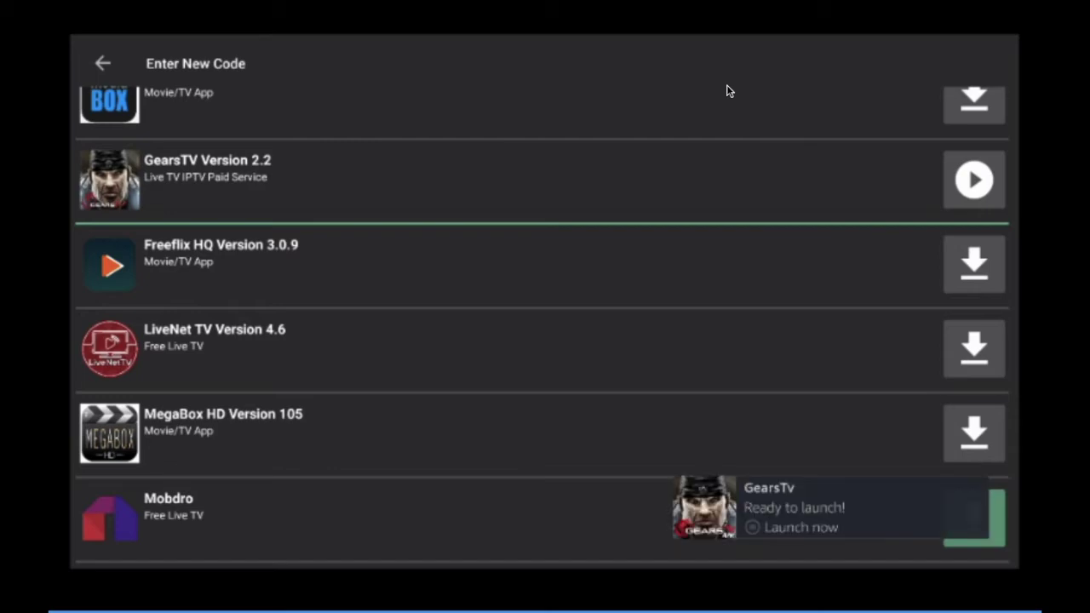
key(Up)
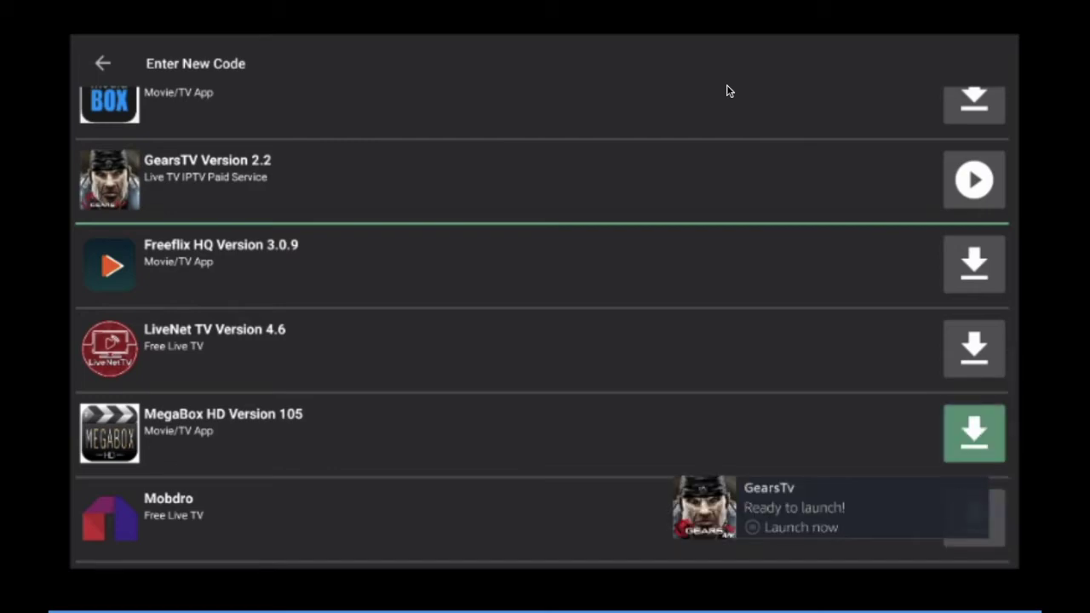
key(Up)
key(Up)
key(Up)
key(Up)
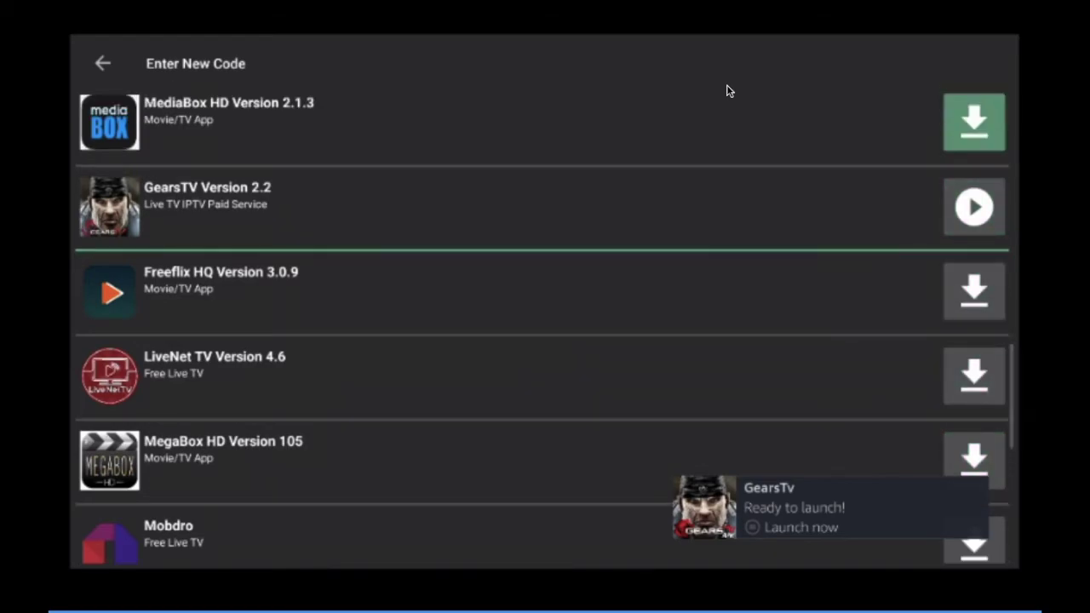
key(Up)
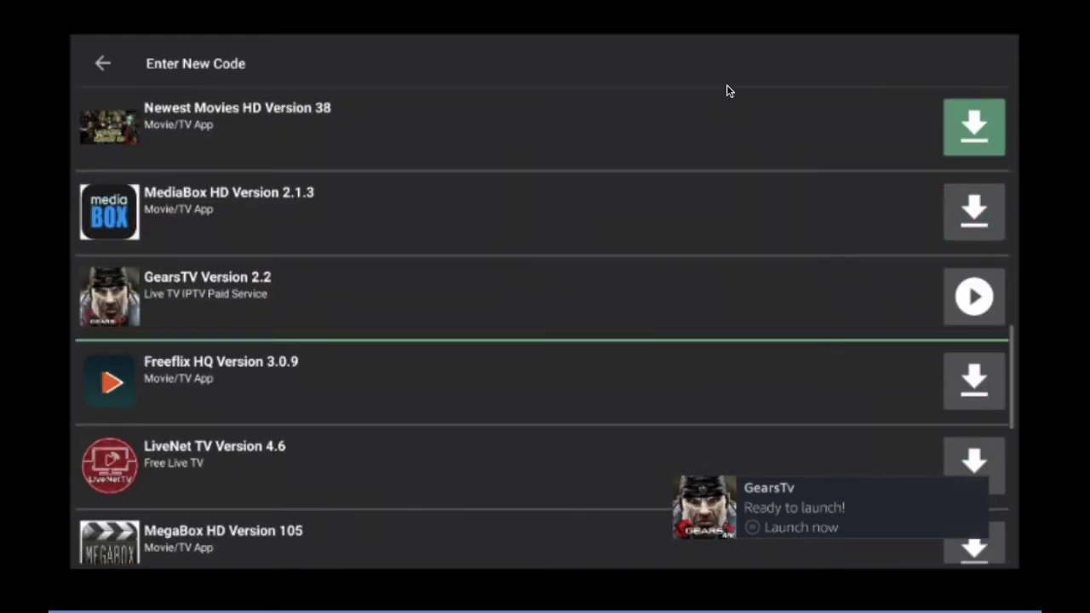
key(Up)
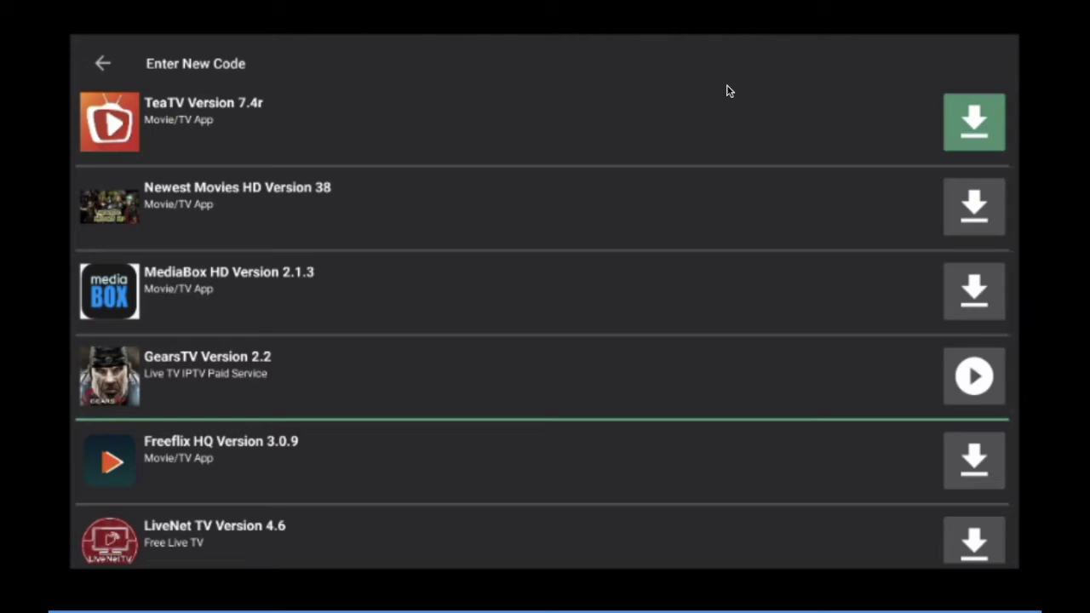
- Scroll up past Morpheus TV to Cinema HD, then back out of the store list
key(Up)
key(Up)
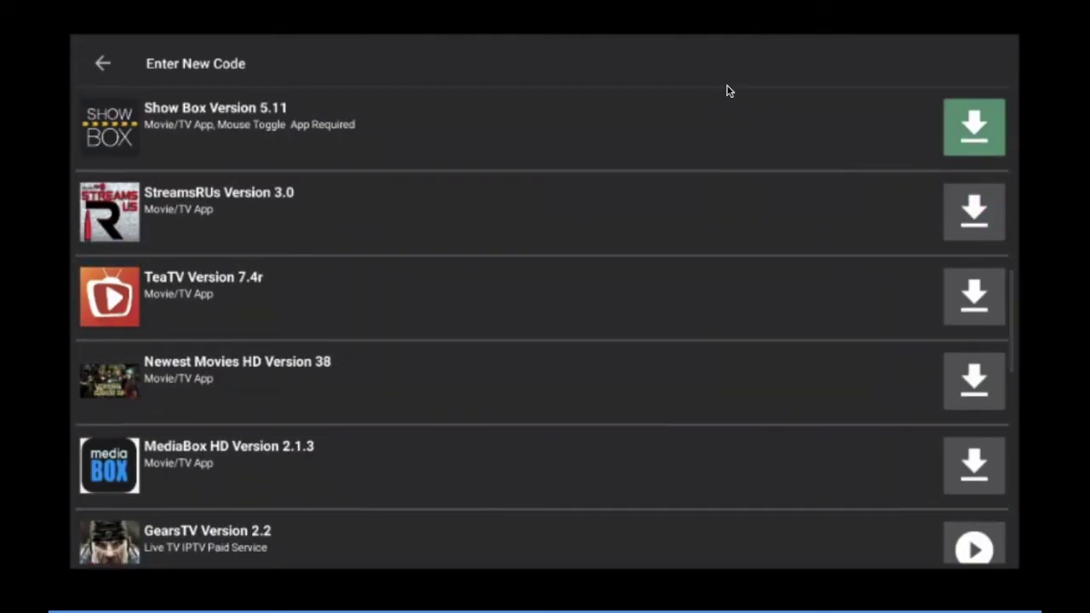
key(Up)
key(Up)
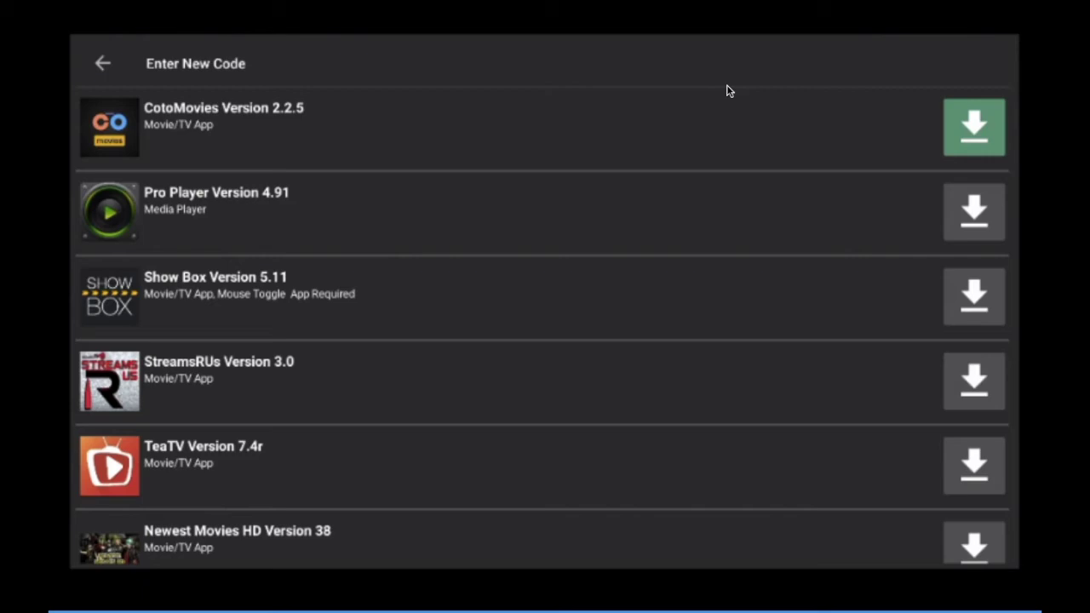
key(Up)
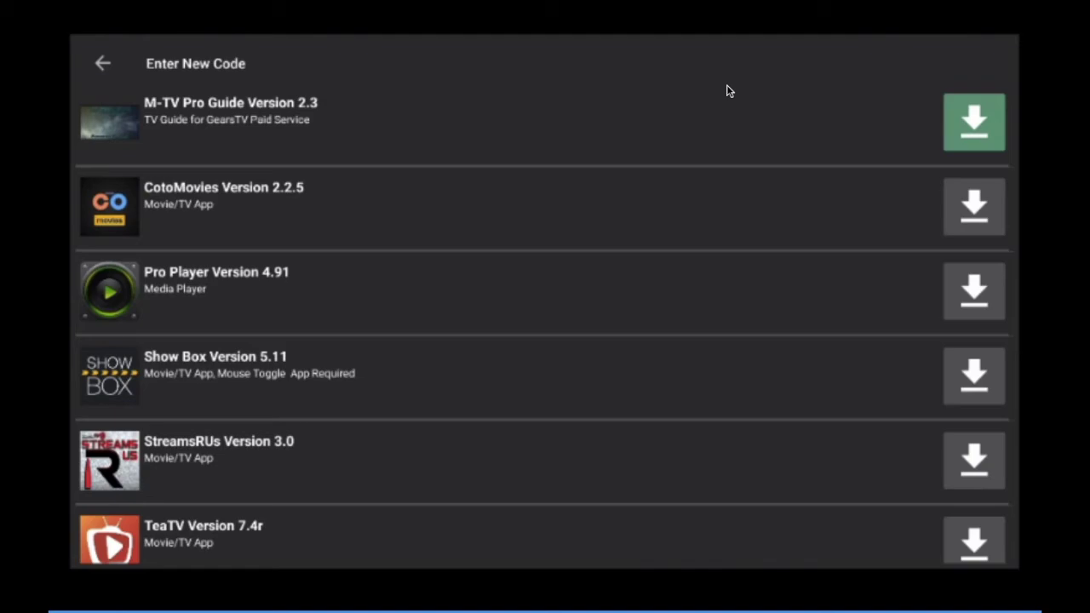
key(Up)
key(Up)
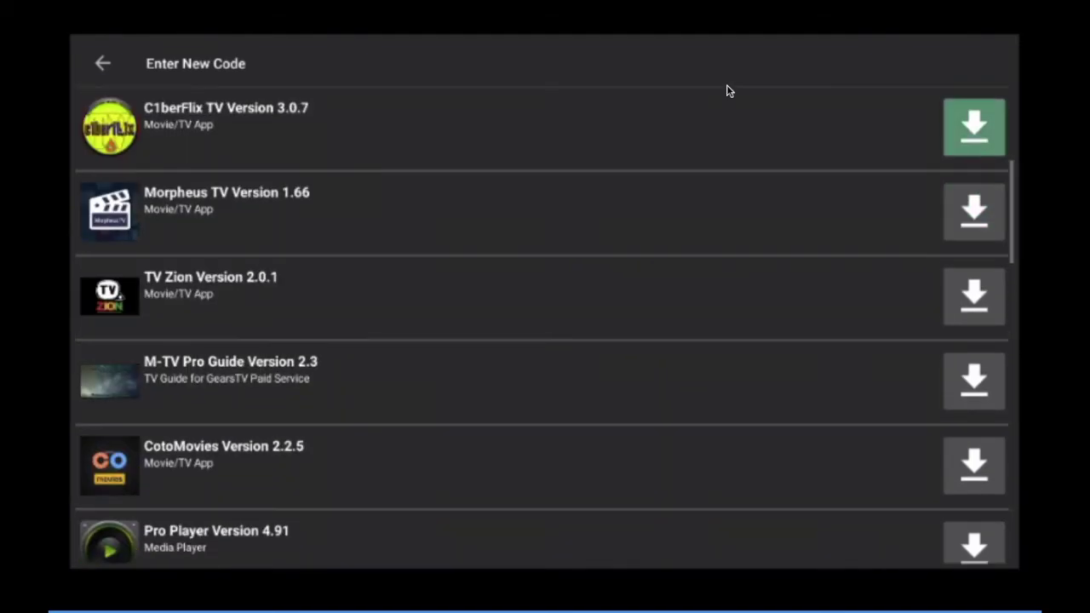
key(Up)
key(Up)
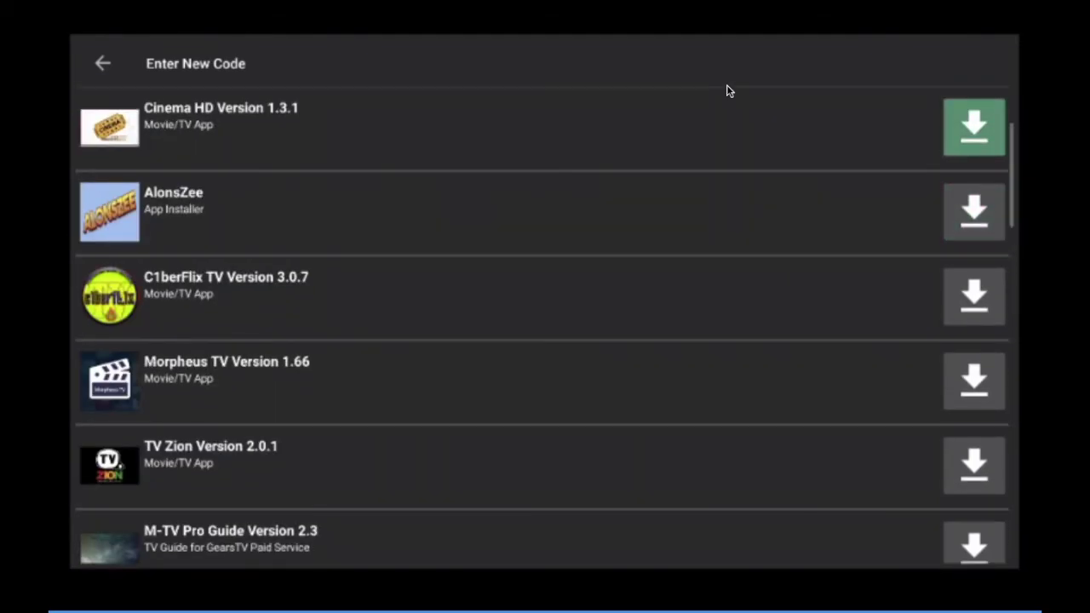
key(Up)
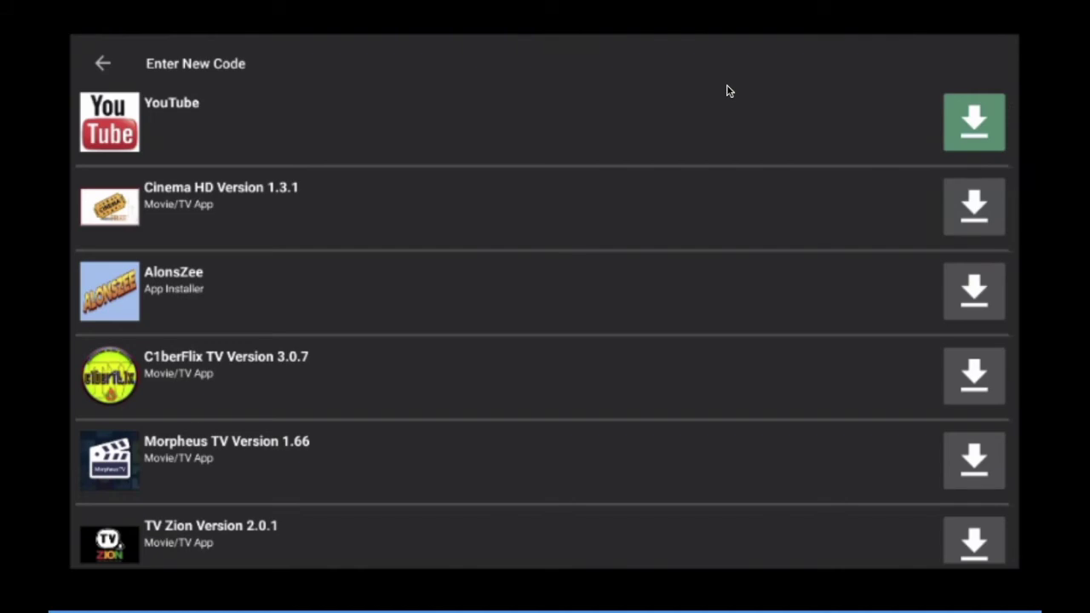
key(Escape)
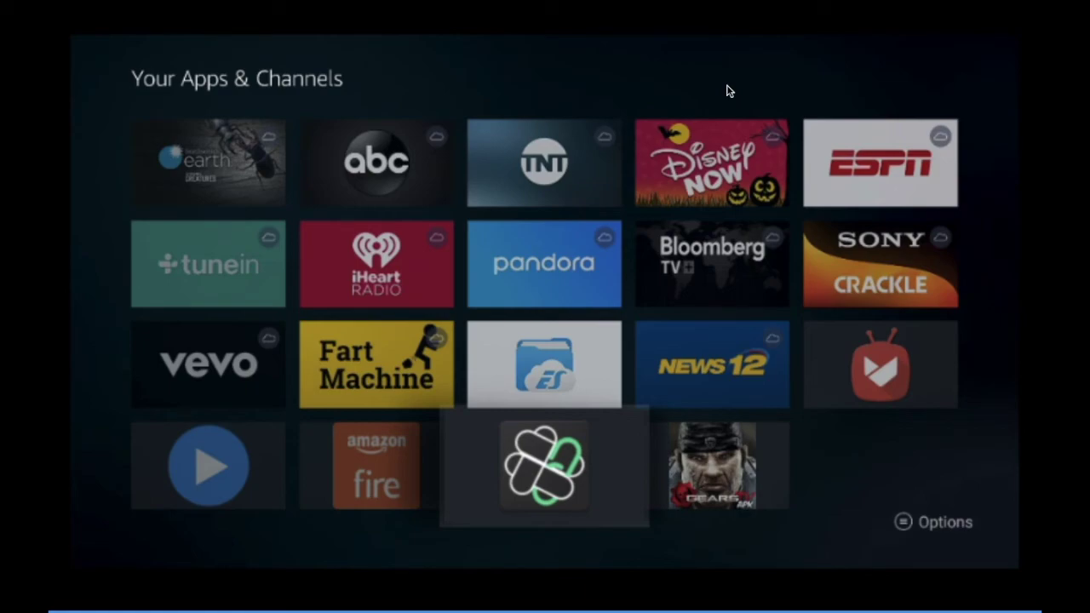
- Select the new GearsTV tile in Your Apps & Channels and launch it
key(Right)
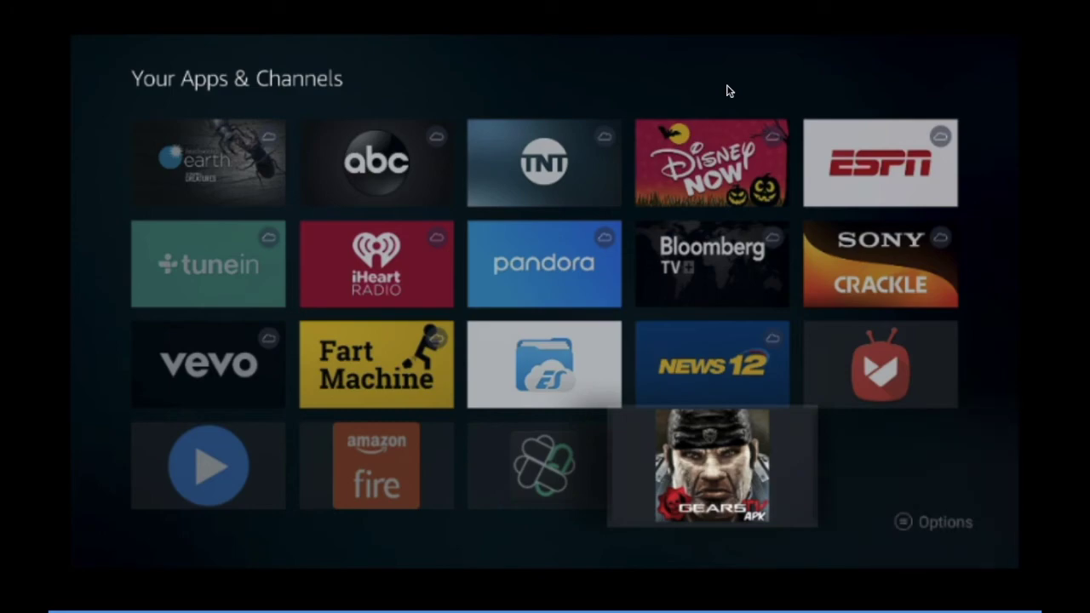
key(Return)
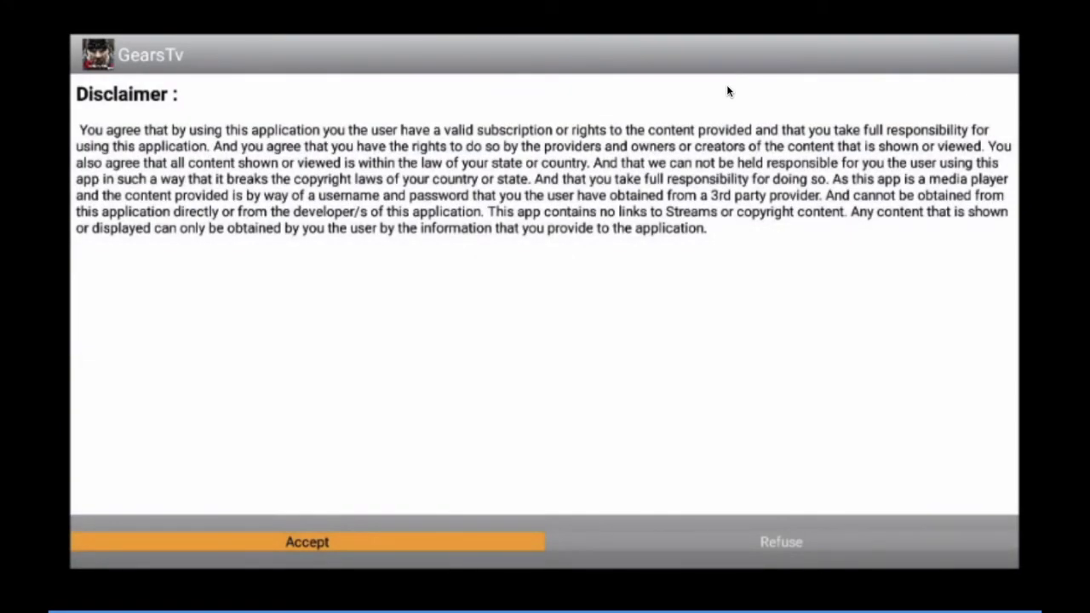
- Accept the GearsTV disclaimer so the splash screen checks for updates
key(Return)
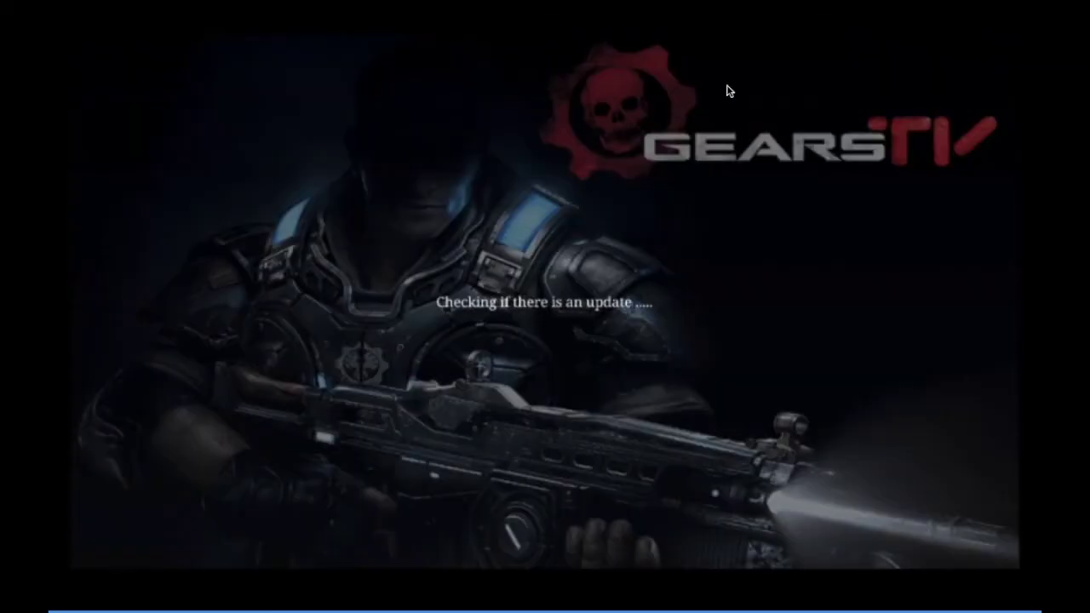